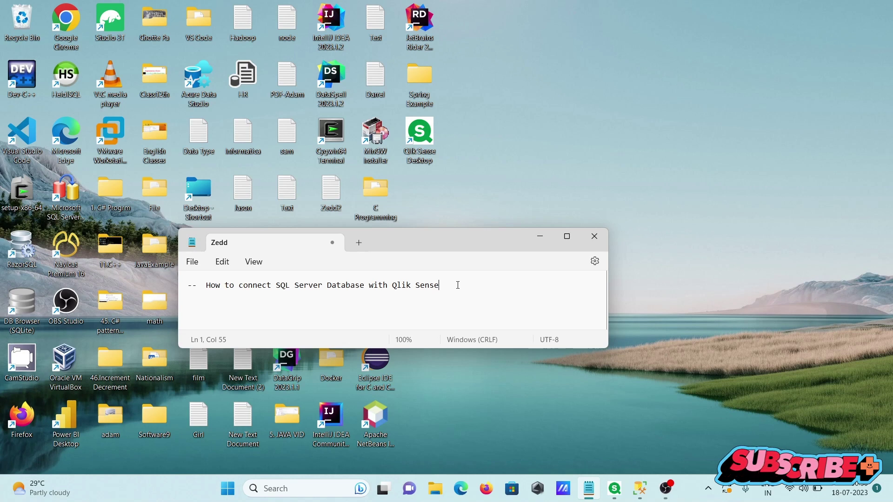
- Minimize the Notepad note on connecting SQL Server with Qlik Sense to reveal the desktop
{"action": "left_click", "coordinate": [541, 238]}
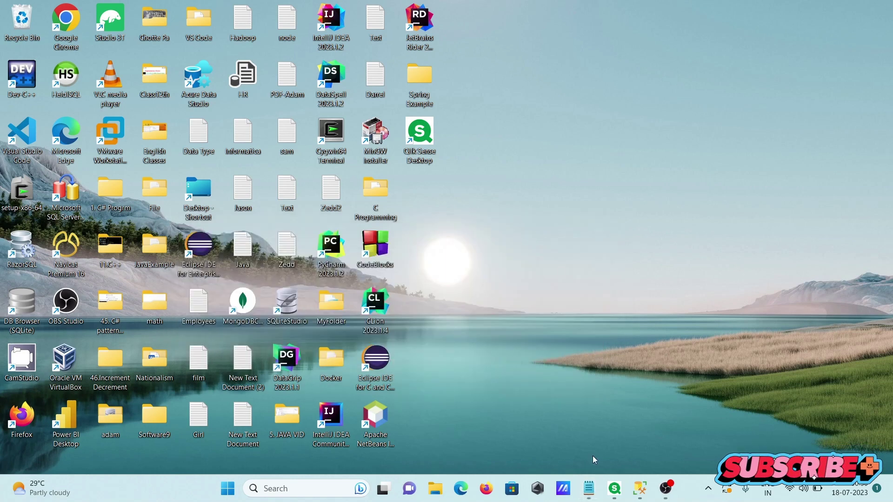
- Create a new app named 'SQLsever_Qlick' from the Qlik Sense Desktop hub
{"action": "left_click", "coordinate": [618, 498]}
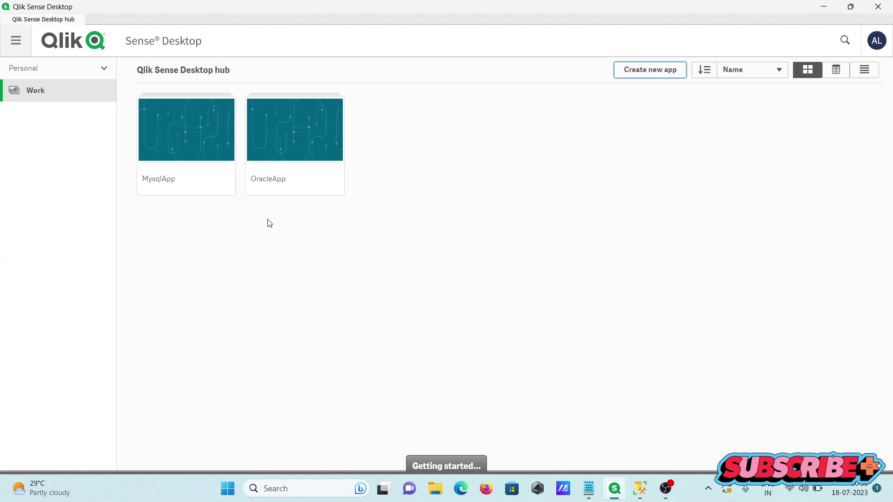
{"action": "left_click", "coordinate": [654, 71]}
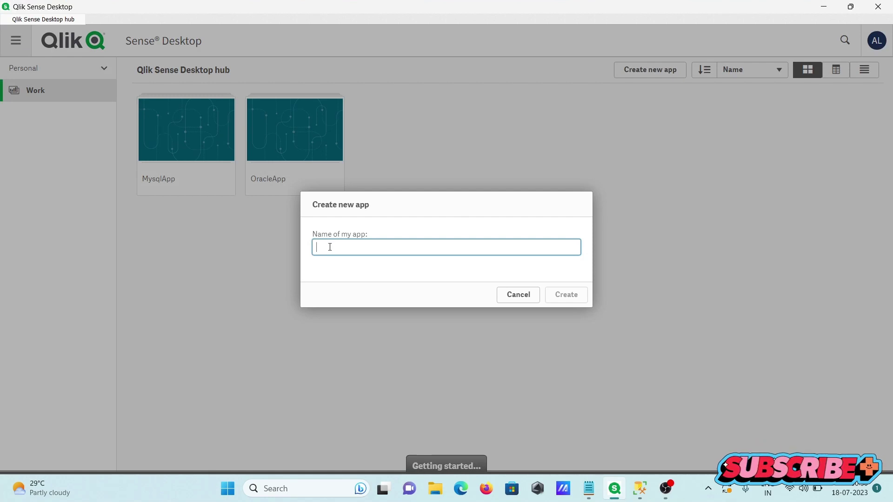
{"action": "type", "text": "SQ"}
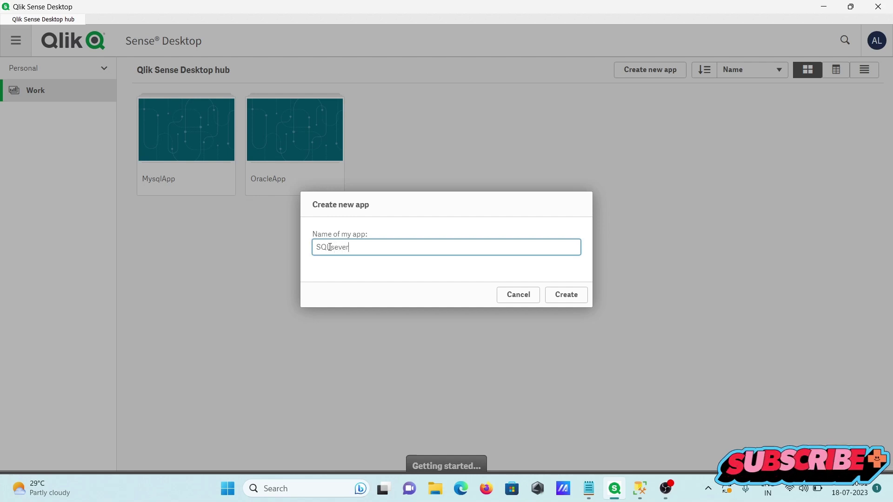
{"action": "type", "text": "Lsever "}
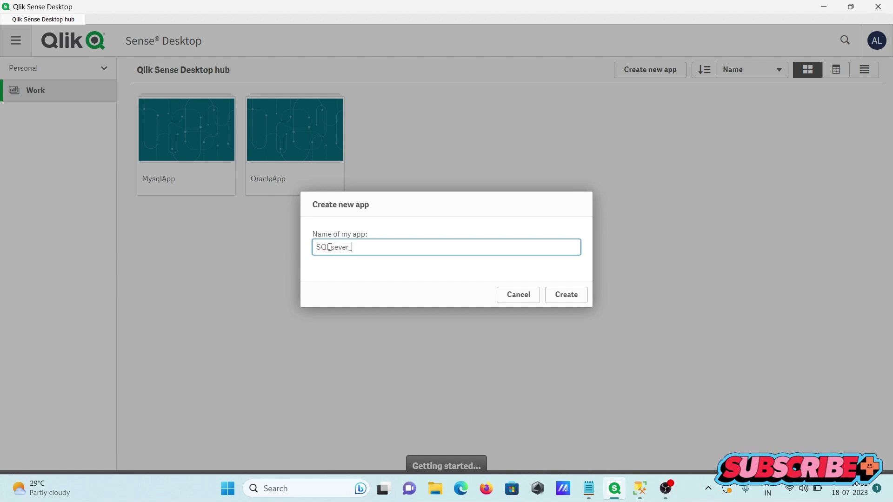
{"action": "type", "text": "Qlick"}
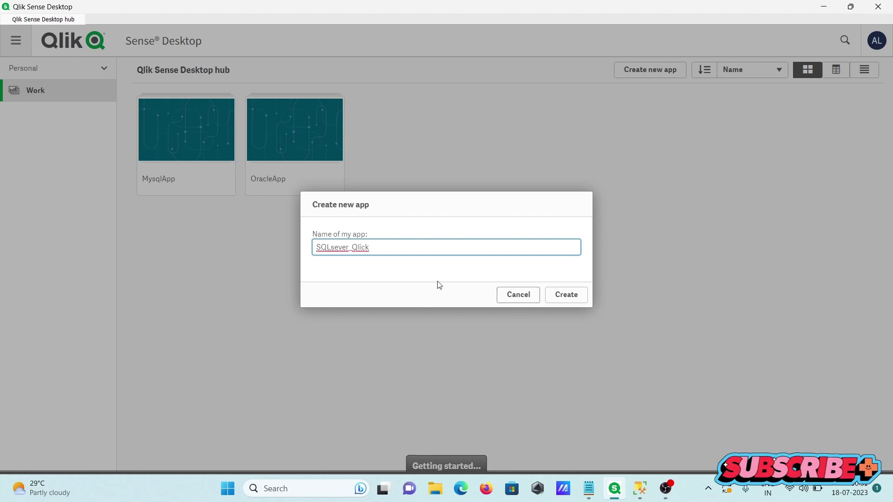
{"action": "left_click", "coordinate": [567, 295]}
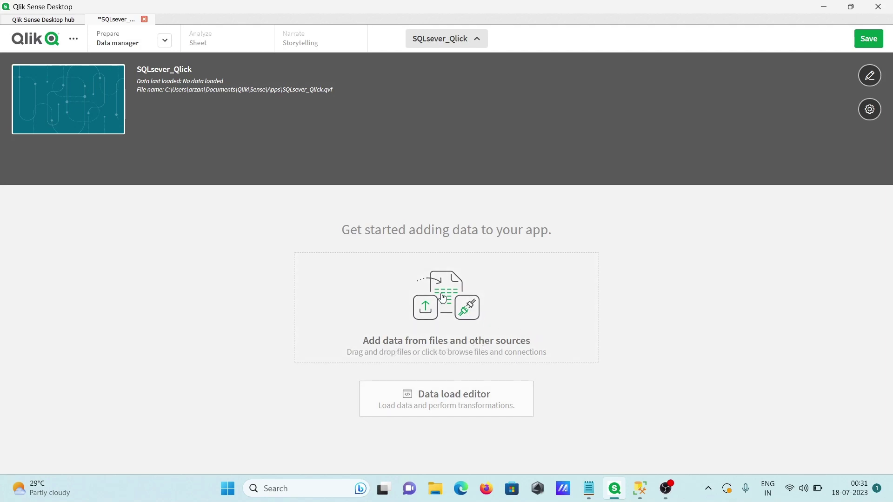
- Choose Microsoft SQL Server as the data source for the app's new connection
{"action": "left_click", "coordinate": [442, 298]}
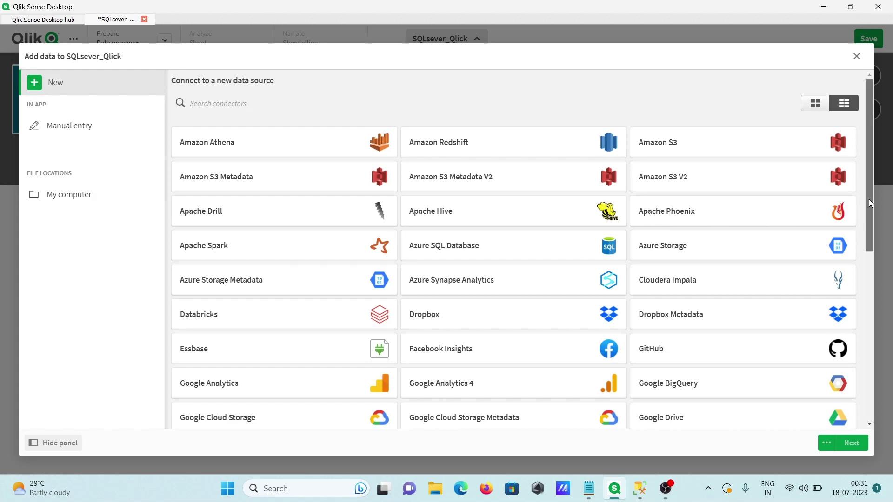
{"action": "left_click_drag", "start_coordinate": [869, 199], "coordinate": [866, 273]}
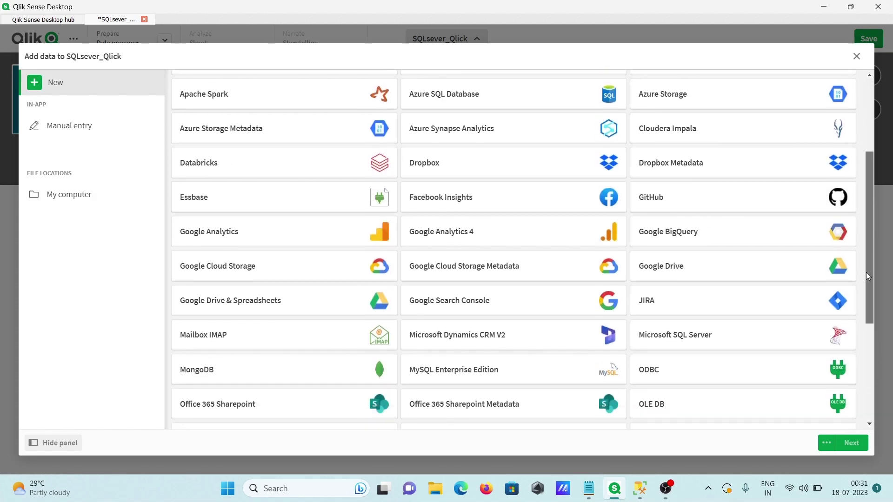
{"action": "left_click", "coordinate": [694, 328]}
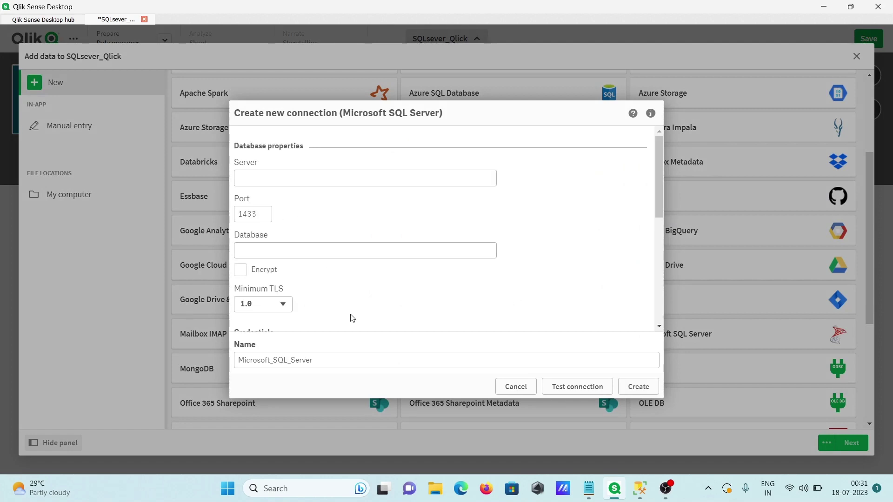
{"action": "left_click_drag", "start_coordinate": [661, 175], "coordinate": [633, 173]}
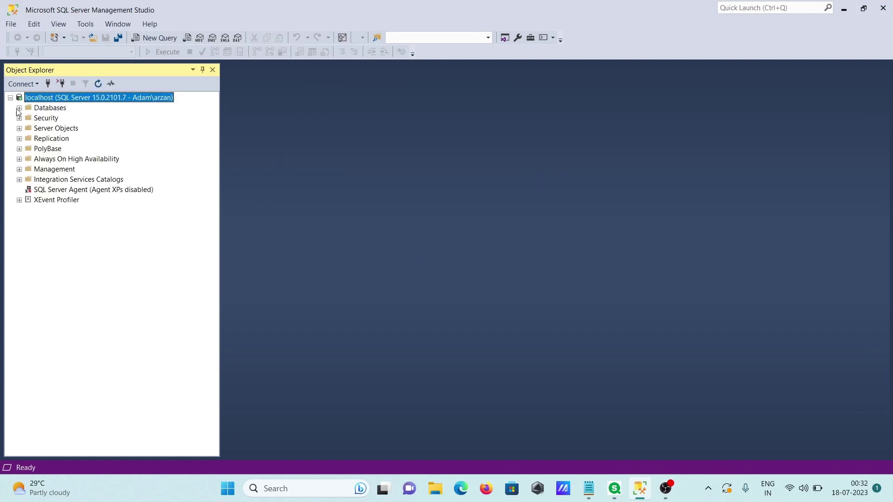
- Expand Databases > Adam in Object Explorer to list its tables
{"action": "left_click", "coordinate": [19, 108]}
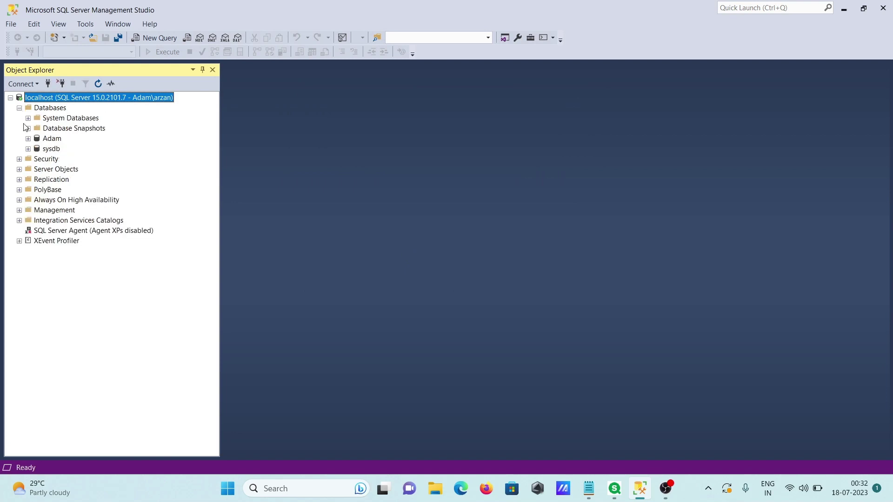
{"action": "left_click", "coordinate": [28, 139]}
{"action": "left_click", "coordinate": [37, 159]}
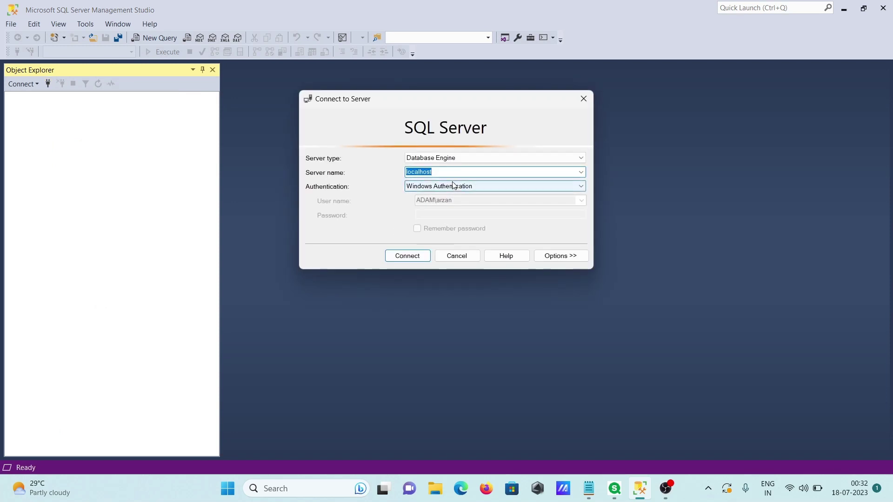
- Reconnect to localhost with SQL Server Authentication, re-expand the Adam database, and return to Qlik
{"action": "left_click", "coordinate": [453, 185]}
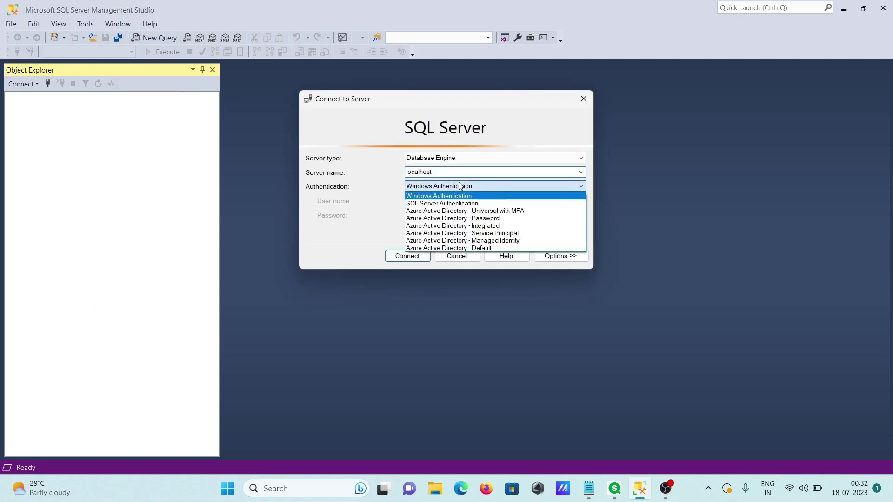
{"action": "left_click", "coordinate": [433, 205]}
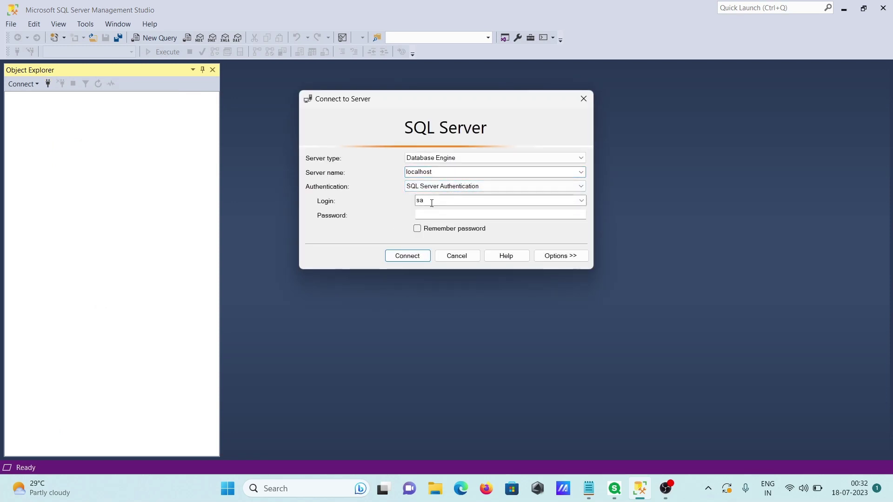
{"action": "left_click", "coordinate": [426, 216]}
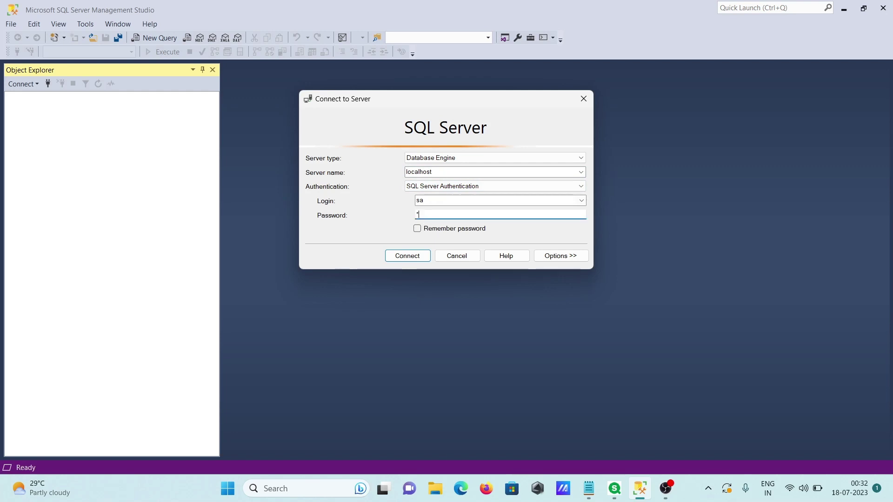
{"action": "left_click", "coordinate": [406, 256]}
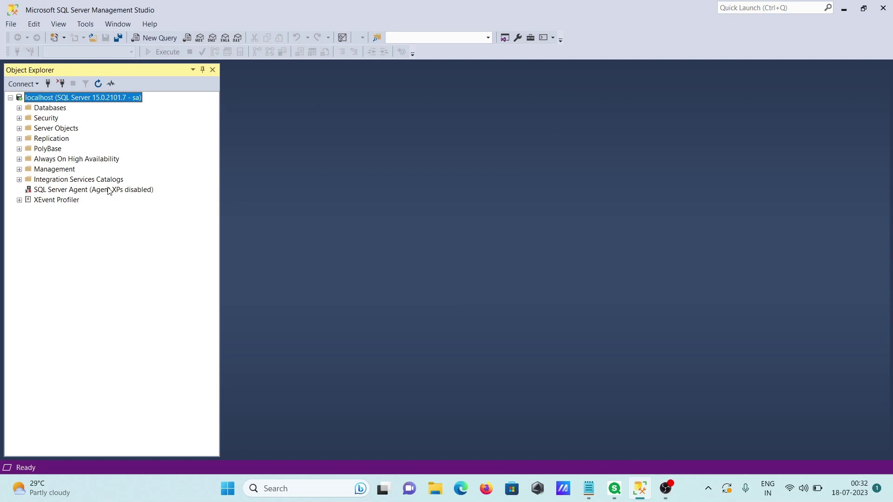
{"action": "left_click", "coordinate": [19, 108]}
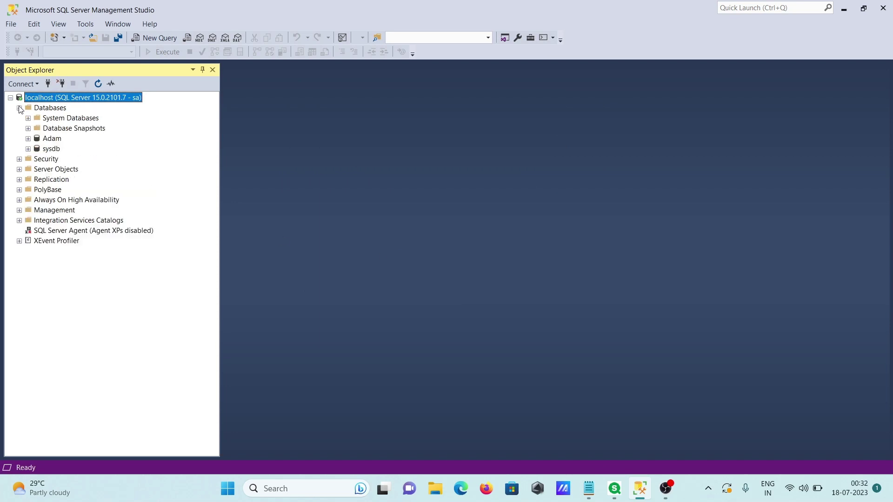
{"action": "left_click", "coordinate": [28, 138]}
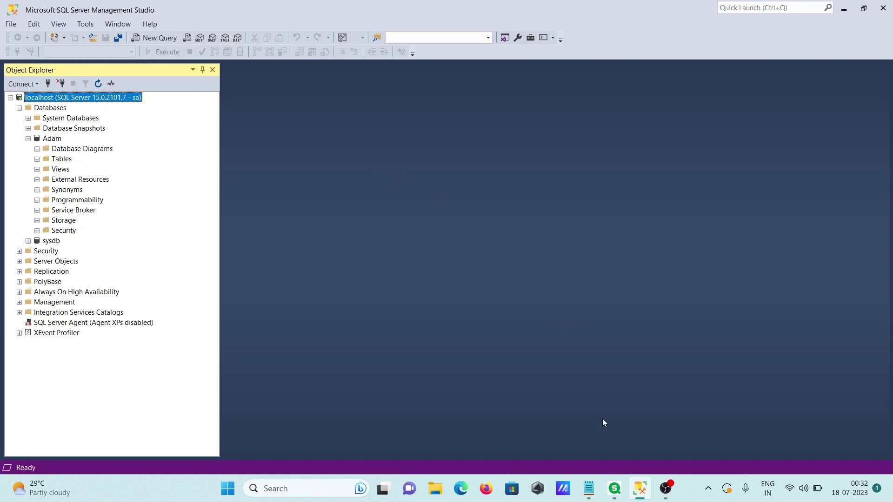
{"action": "left_click", "coordinate": [618, 486]}
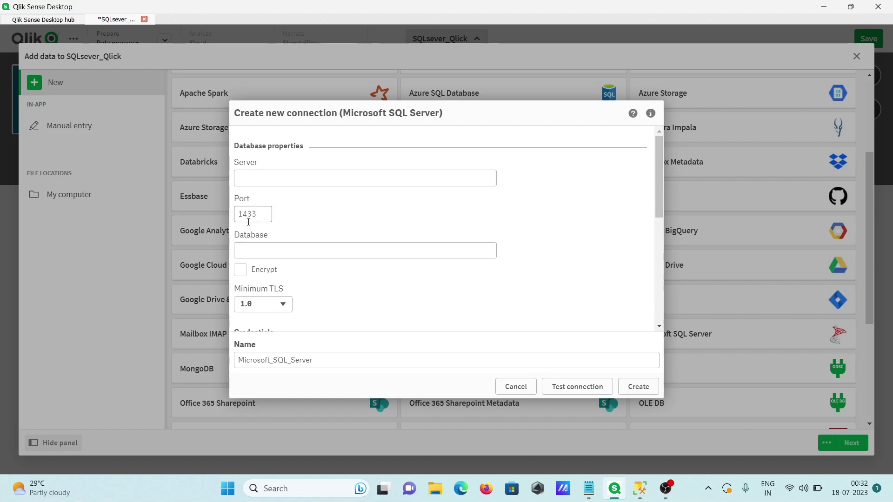
- Enter server localhost, database Adam, and the SQL login user name and password
{"action": "left_click", "coordinate": [253, 180]}
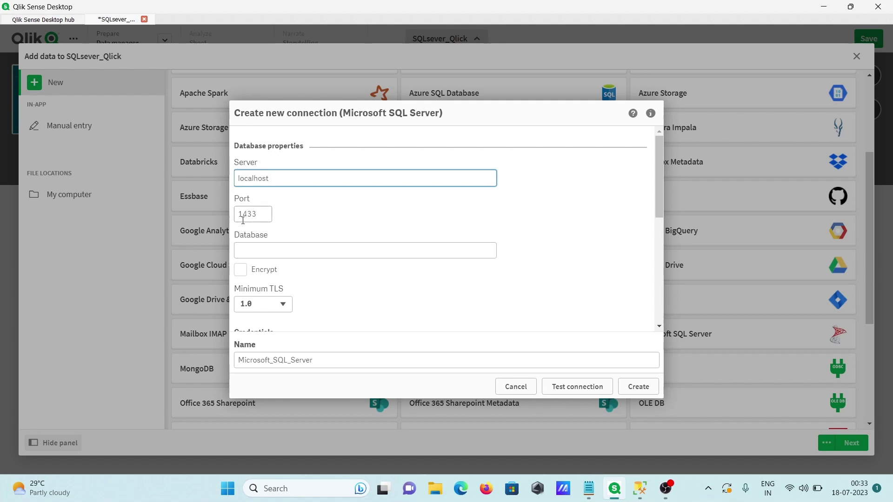
{"action": "left_click", "coordinate": [256, 252]}
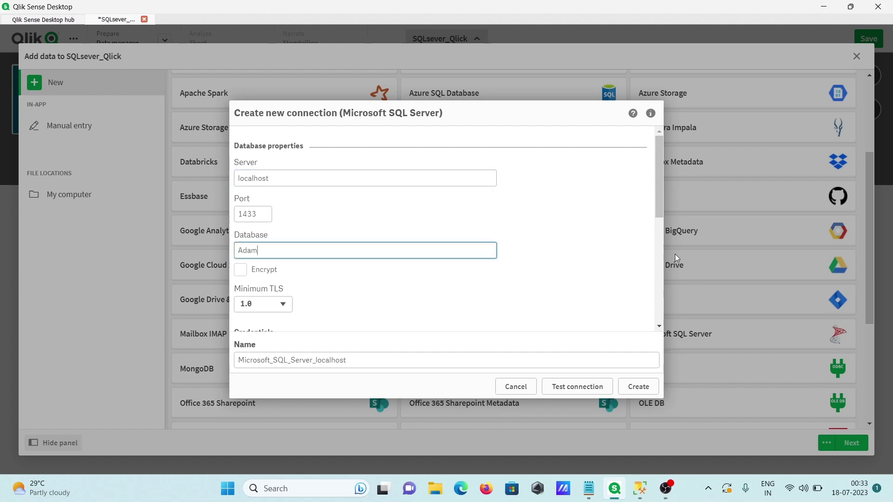
{"action": "left_click_drag", "start_coordinate": [662, 197], "coordinate": [653, 260]}
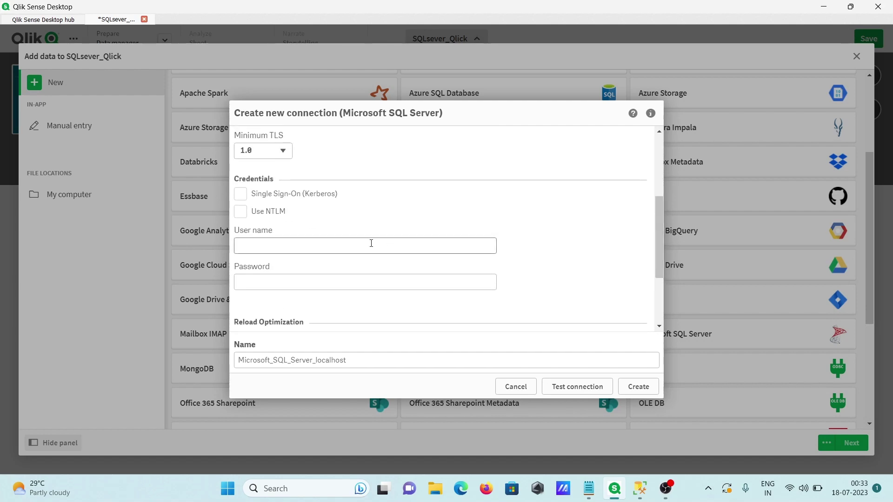
{"action": "left_click", "coordinate": [258, 247]}
{"action": "key", "text": "Tab"}
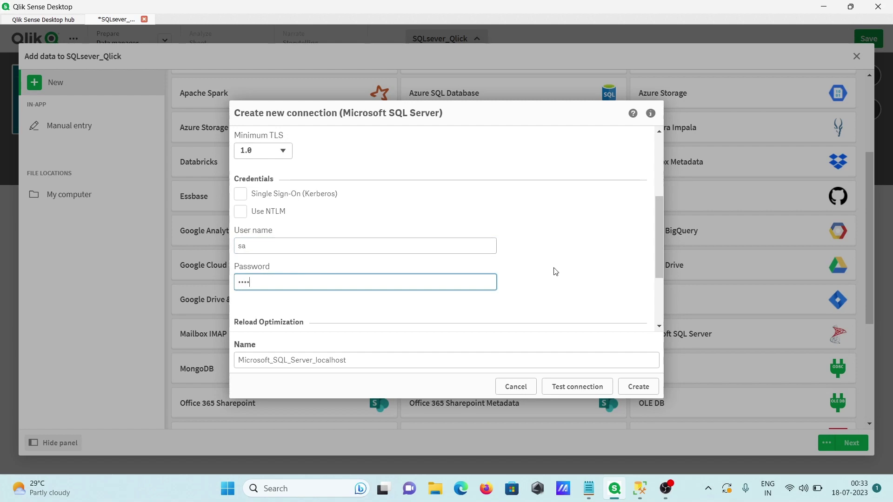
{"action": "left_click_drag", "start_coordinate": [657, 236], "coordinate": [660, 306]}
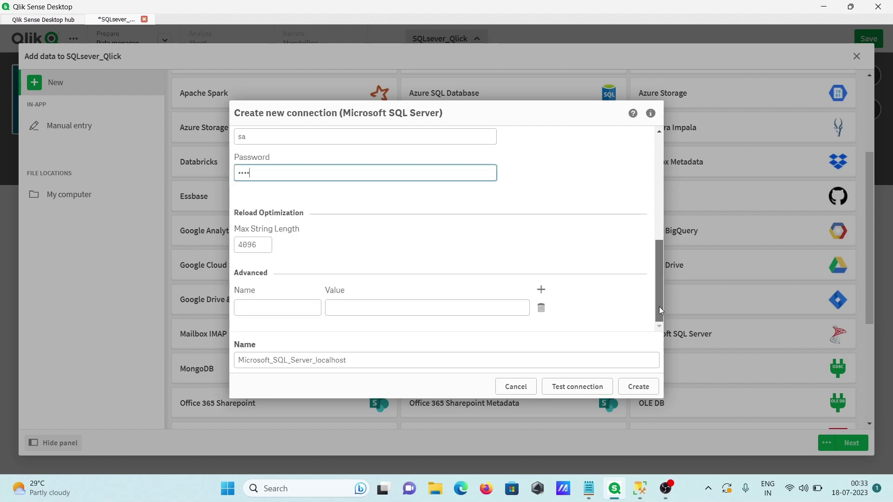
- Test the connection, dismiss the server-not-found error, and change the port to 1434
{"action": "left_click", "coordinate": [567, 390]}
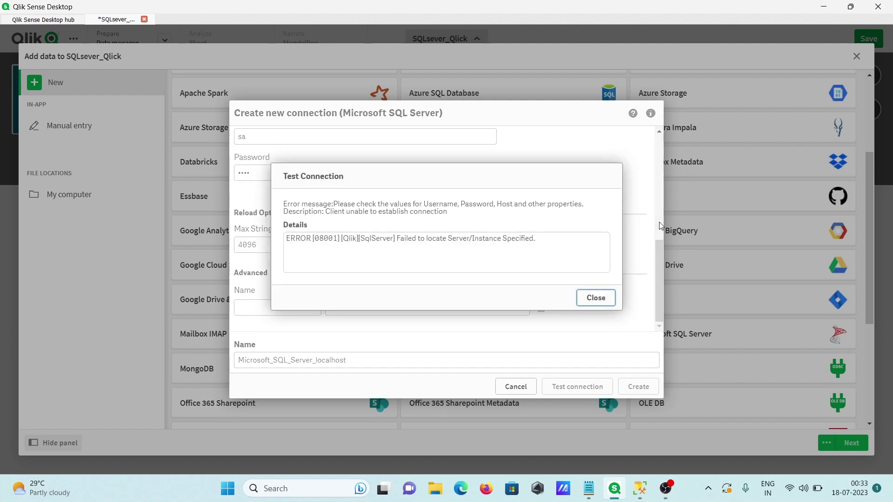
{"action": "left_click", "coordinate": [595, 298]}
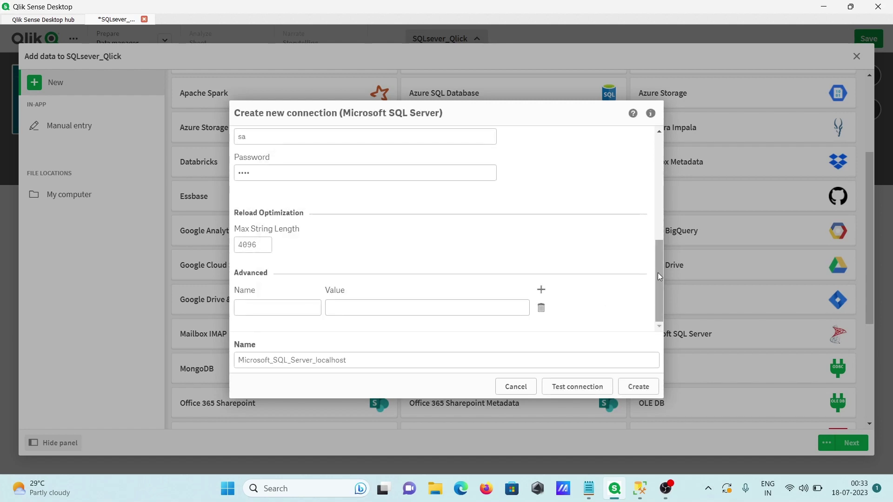
{"action": "left_click_drag", "start_coordinate": [658, 273], "coordinate": [653, 164]}
{"action": "left_click", "coordinate": [255, 187]}
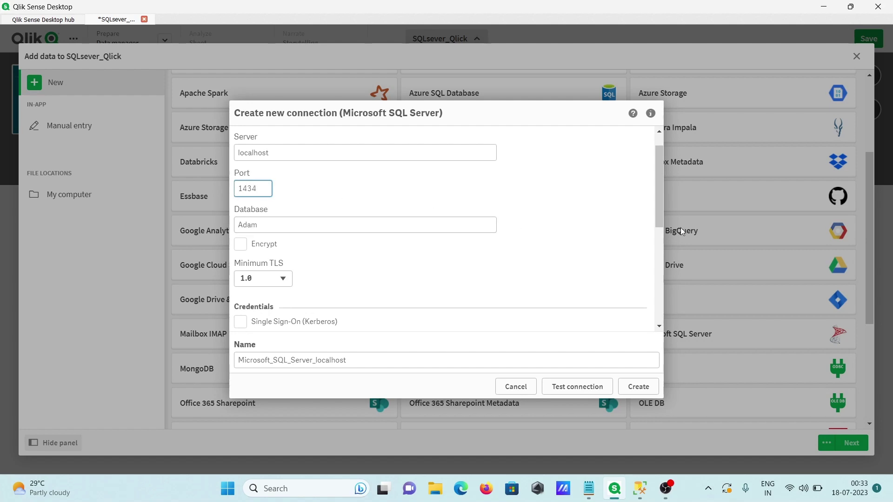
- Re-test the connection on port 1434 and dismiss the 'Connection succeeded' message
{"action": "left_click_drag", "start_coordinate": [657, 189], "coordinate": [661, 324]}
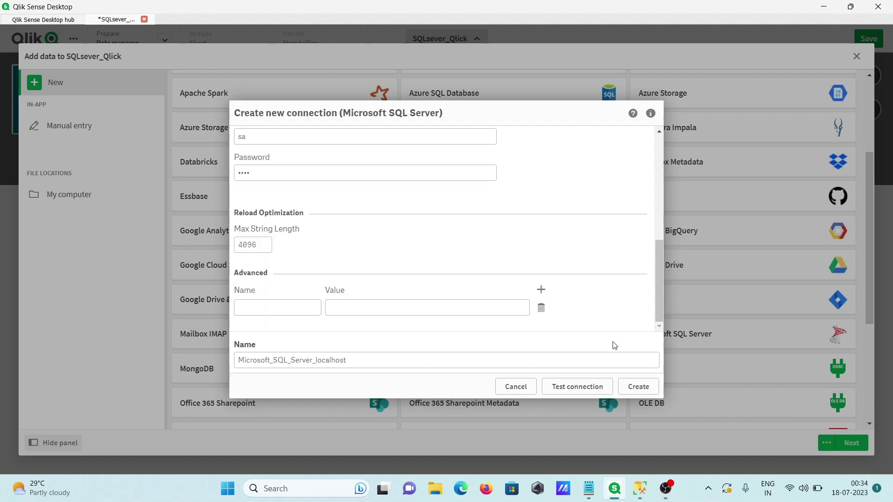
{"action": "left_click", "coordinate": [573, 390]}
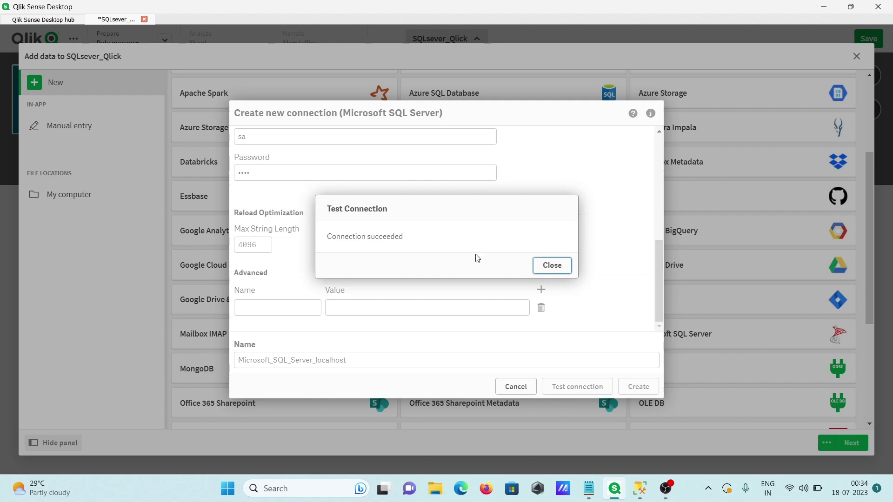
{"action": "left_click", "coordinate": [548, 267]}
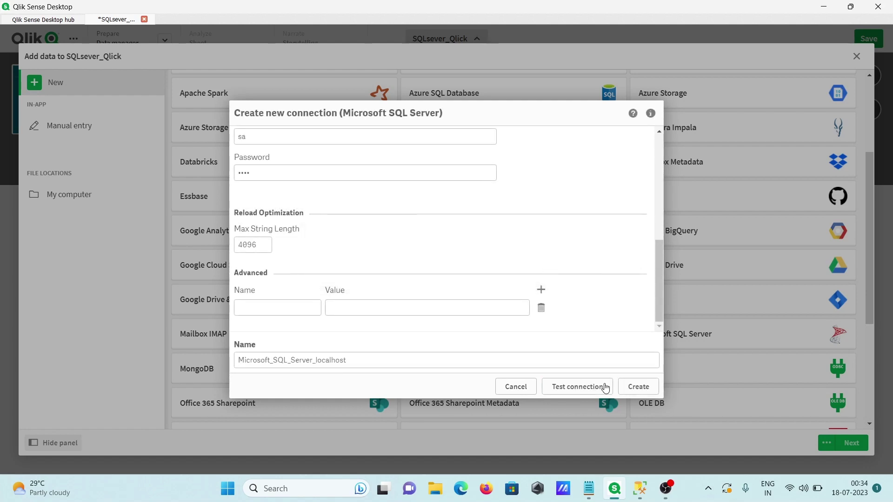
- Create the Microsoft_SQL_Server_localhost connection and compare its database list with the system databases in SSMS
{"action": "left_click", "coordinate": [627, 392]}
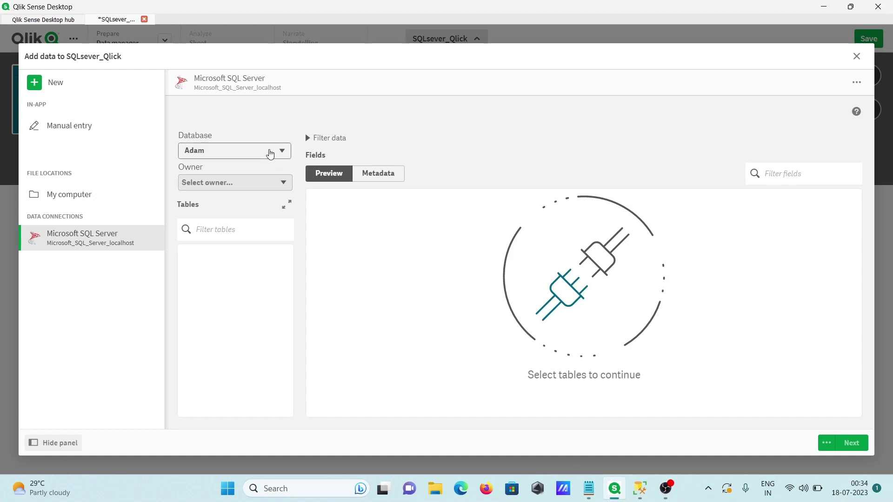
{"action": "left_click", "coordinate": [270, 153]}
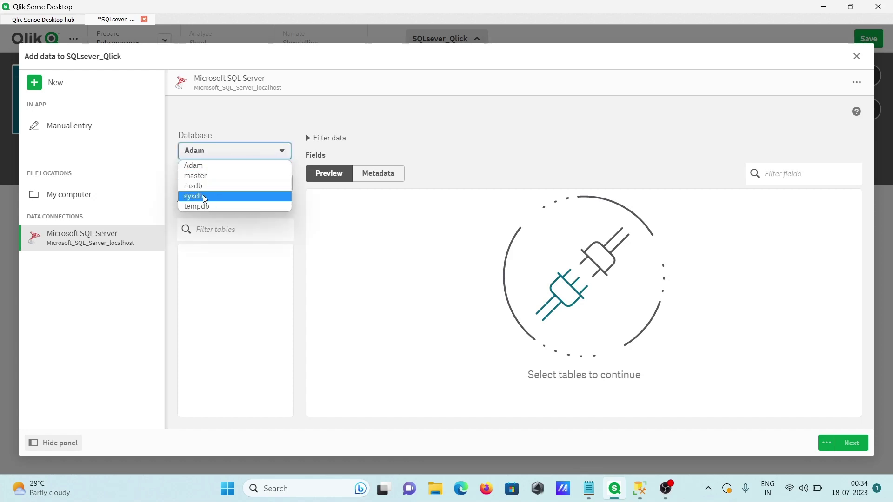
{"action": "left_click", "coordinate": [635, 498]}
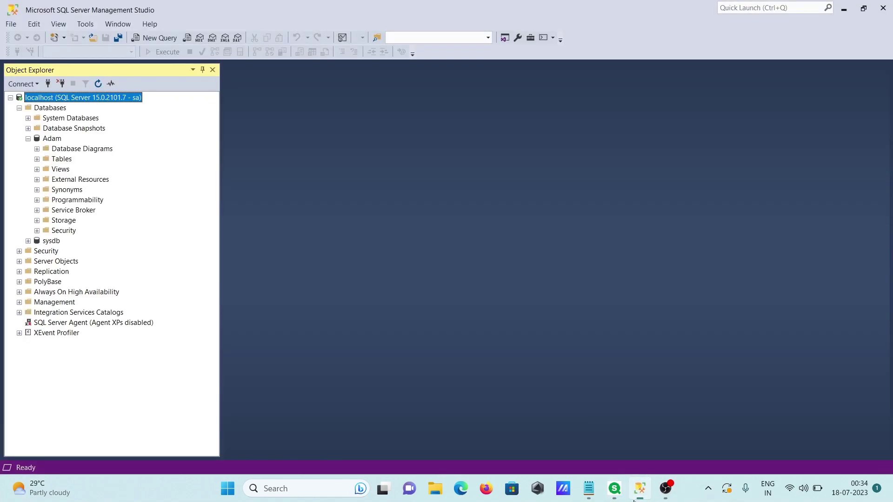
{"action": "left_click", "coordinate": [28, 118]}
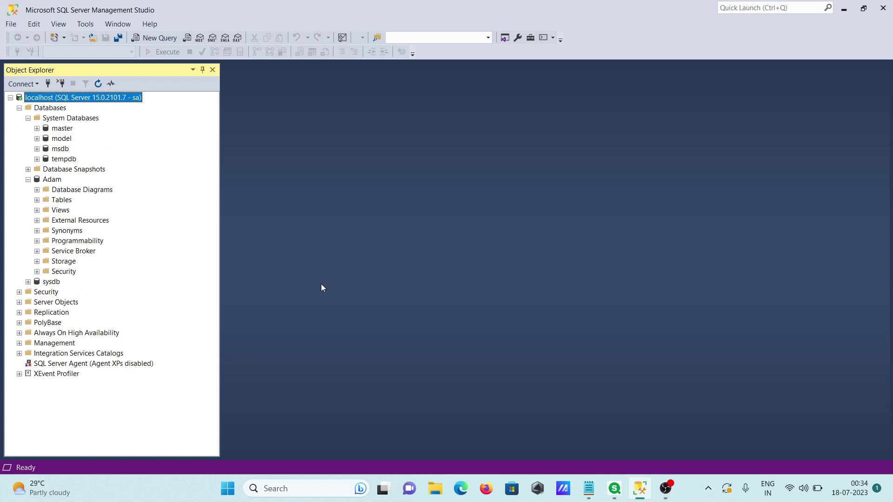
{"action": "left_click", "coordinate": [610, 483]}
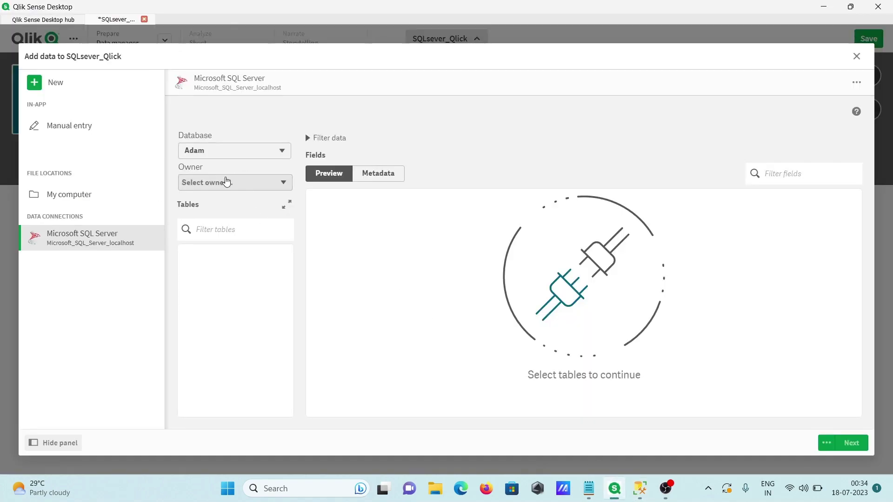
- Set the owner to SCOTT and tick the DEPT table, previewing its four departments
{"action": "left_click", "coordinate": [226, 183]}
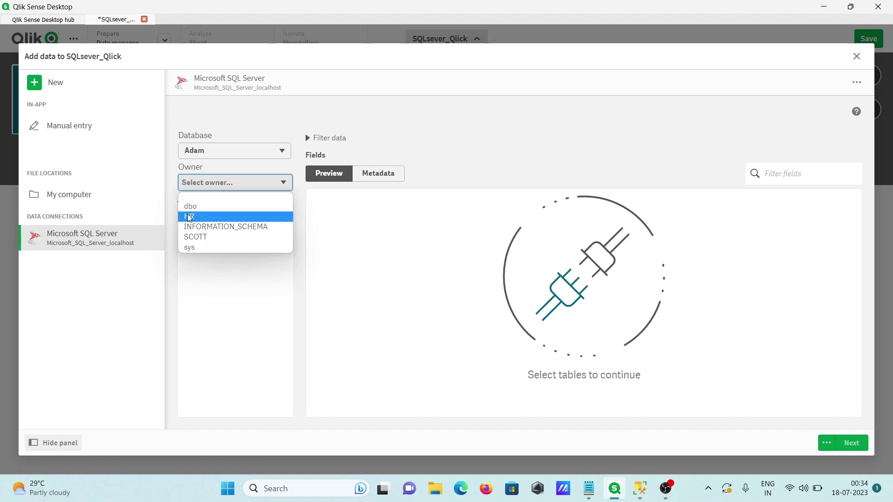
{"action": "left_click", "coordinate": [199, 238]}
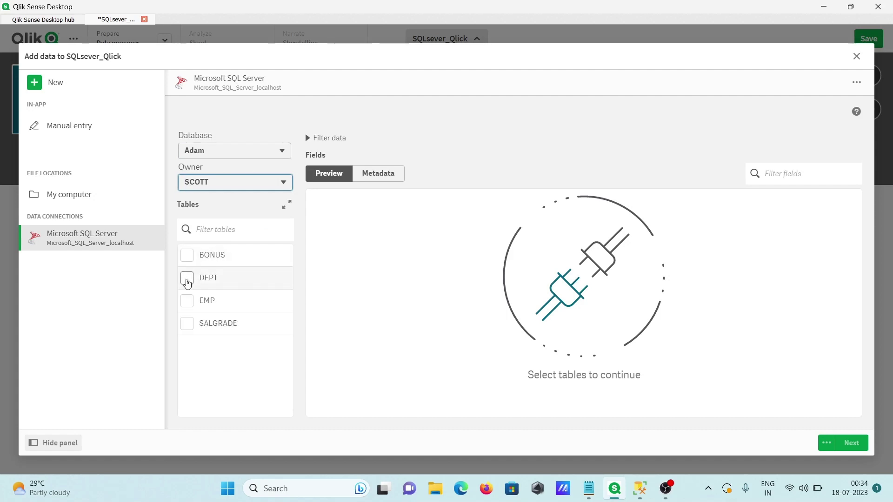
{"action": "left_click", "coordinate": [186, 280]}
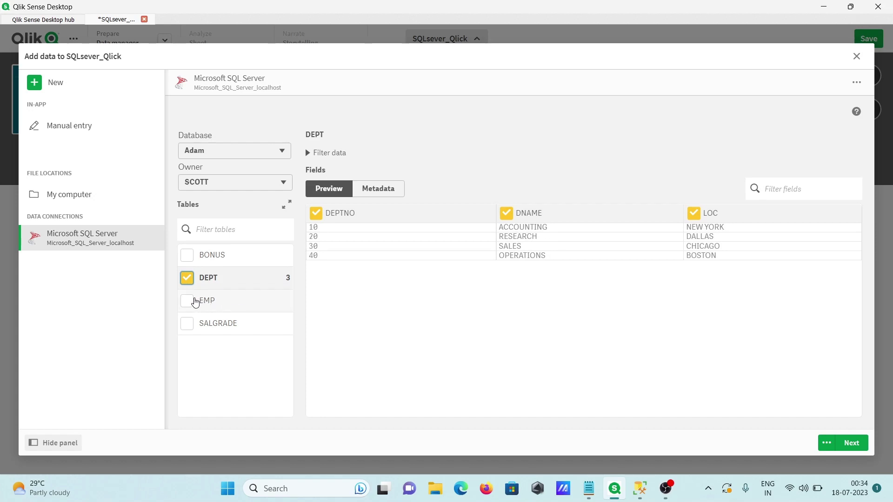
- Tick the EMP table and review its eight fields in Metadata and 14 rows in Preview
{"action": "left_click", "coordinate": [196, 302]}
{"action": "left_click", "coordinate": [184, 301]}
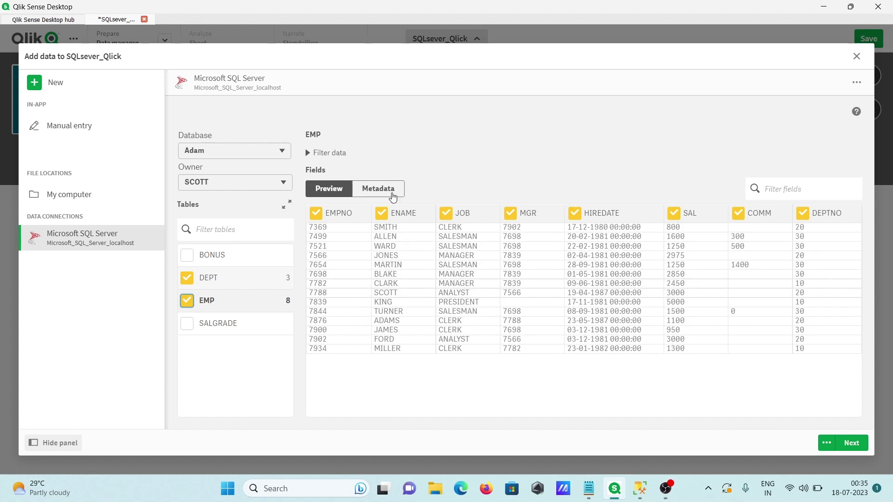
{"action": "left_click", "coordinate": [368, 189]}
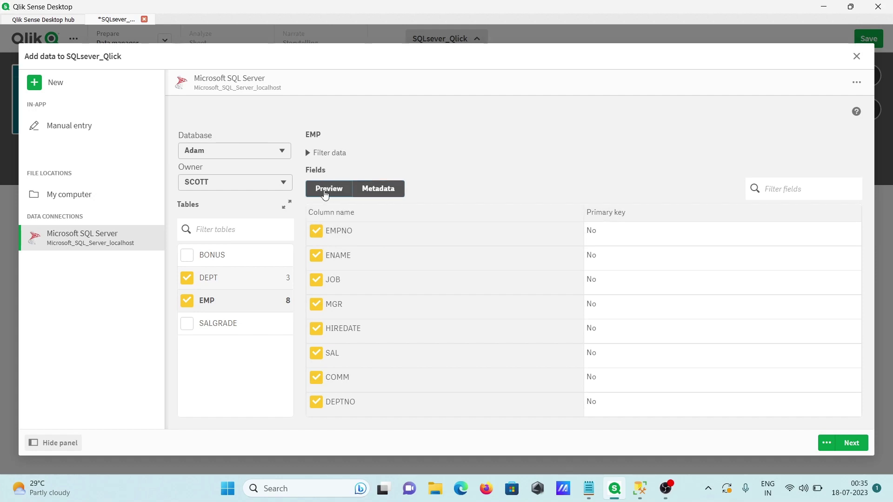
{"action": "left_click", "coordinate": [325, 191]}
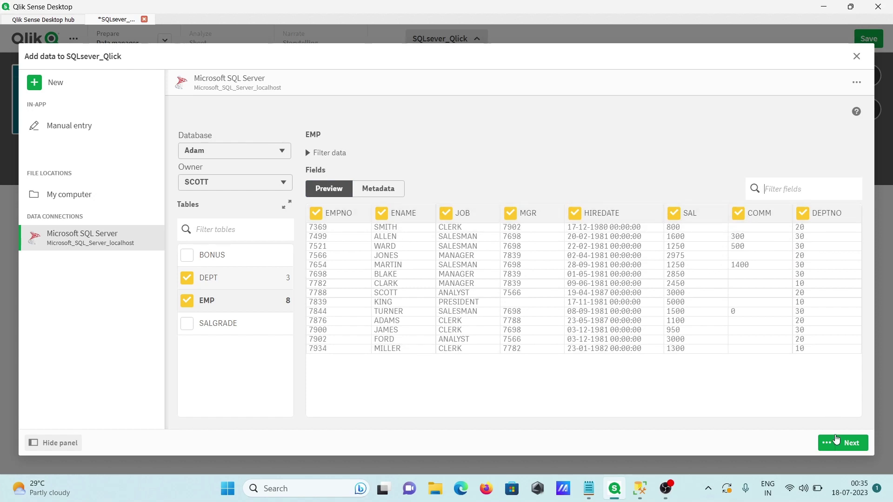
- Add the selected EMP and DEPT tables, dismiss the modelling tip, and place DEPT beside EMP
{"action": "left_click", "coordinate": [845, 444]}
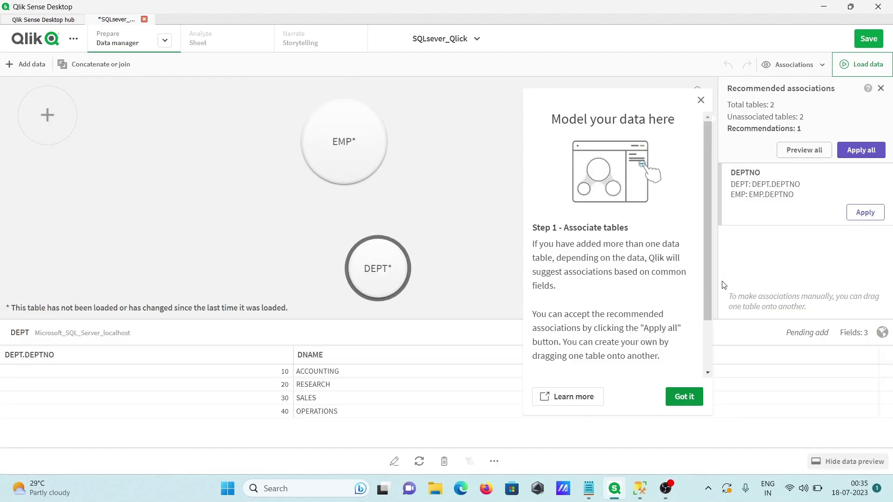
{"action": "left_click", "coordinate": [684, 398]}
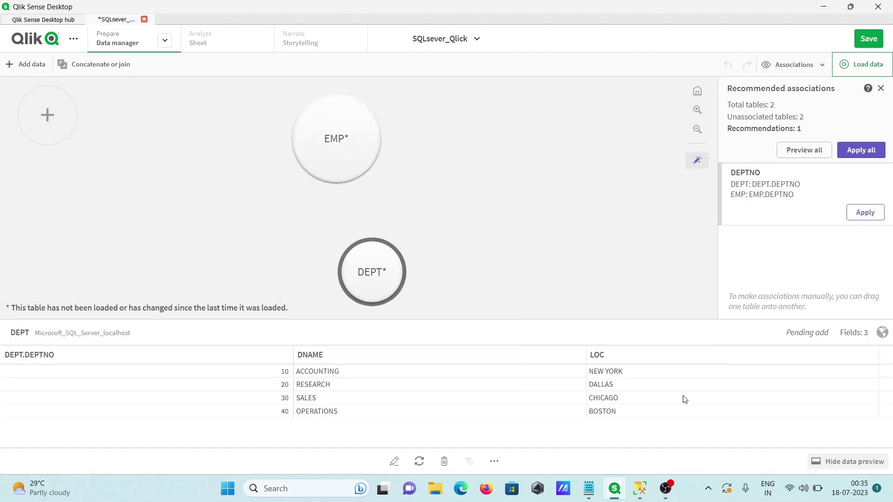
{"action": "left_click_drag", "start_coordinate": [348, 269], "coordinate": [511, 172]}
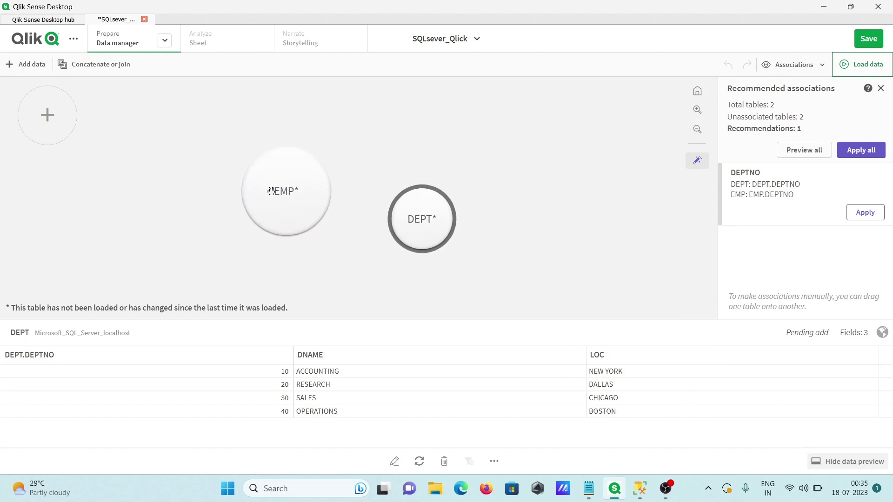
- Open the EMP table editor (8 columns, 14 rows), closing the calculated field panel unused
{"action": "double_click", "coordinate": [286, 193]}
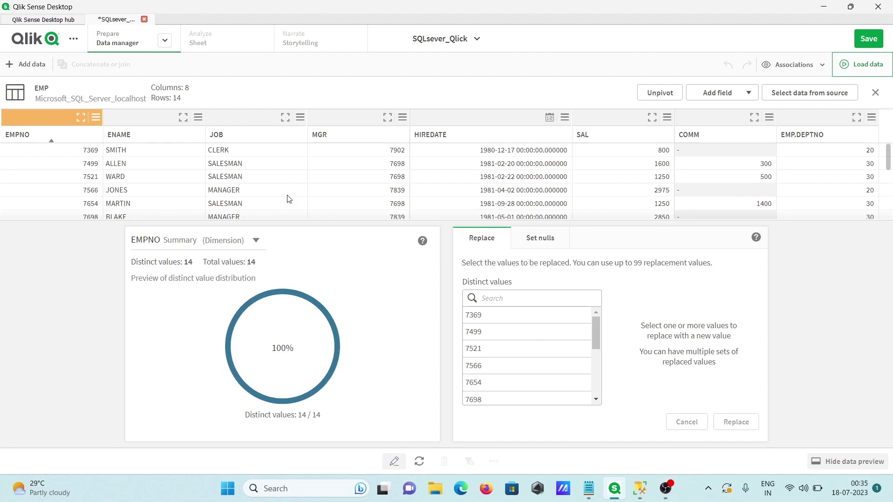
{"action": "left_click", "coordinate": [756, 93]}
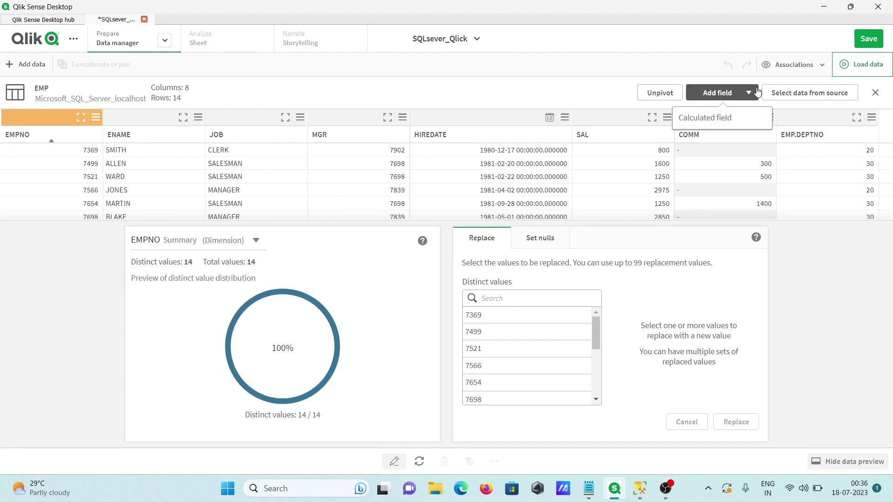
{"action": "left_click", "coordinate": [709, 120]}
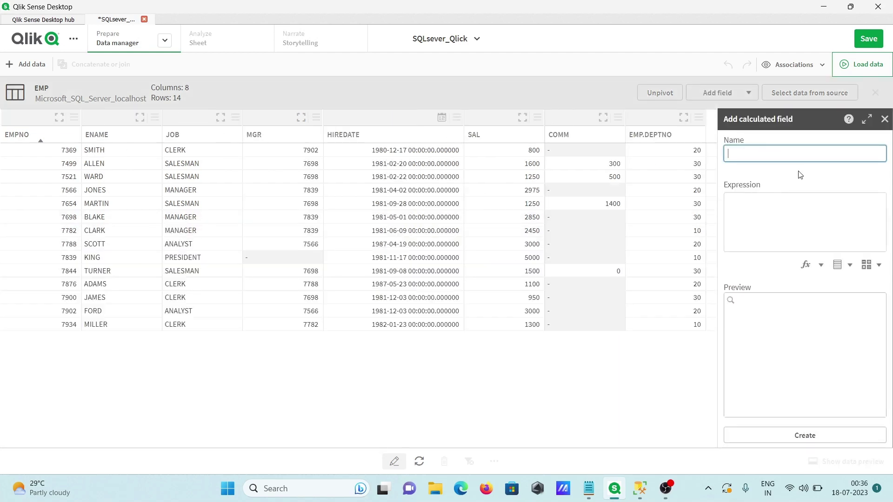
{"action": "left_click", "coordinate": [885, 120]}
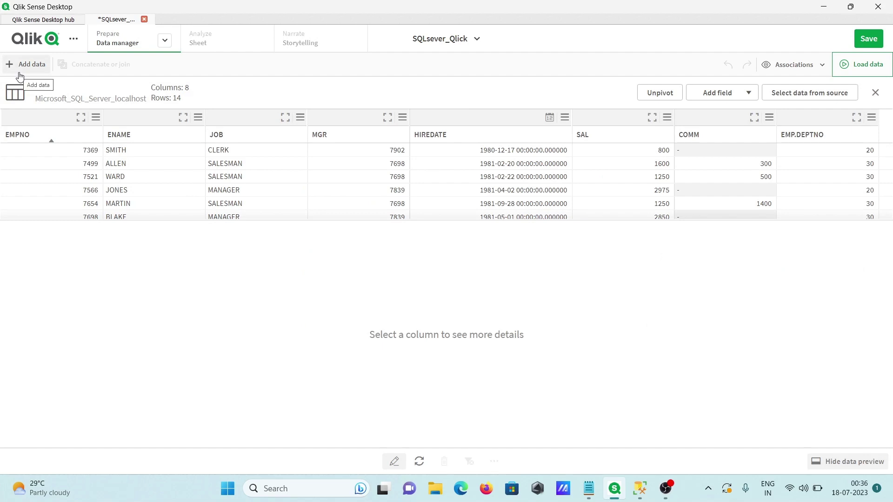
- Check the Add data and Prepare lists unchanged, then show the SQLsever_Qlick app information
{"action": "left_click", "coordinate": [40, 69]}
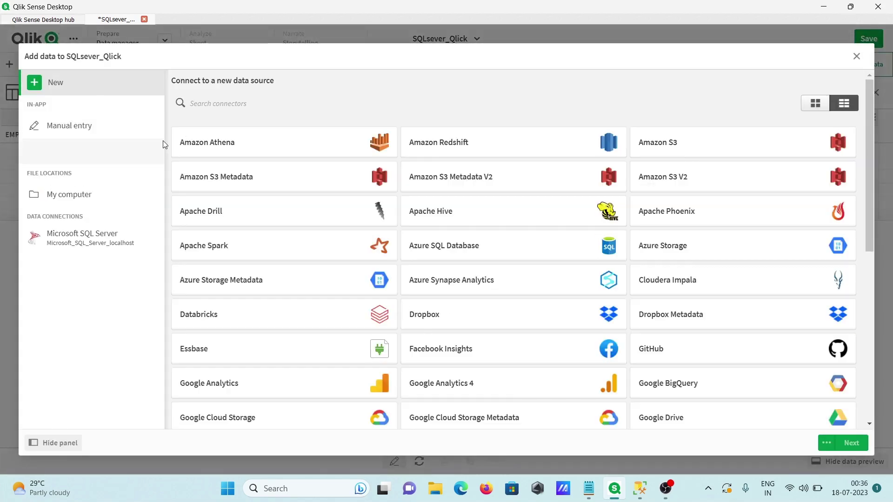
{"action": "left_click", "coordinate": [857, 58]}
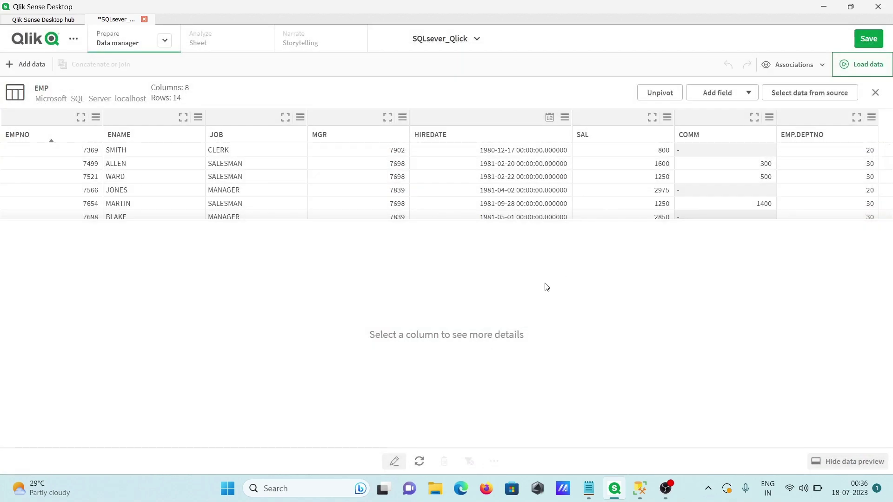
{"action": "left_click", "coordinate": [165, 42]}
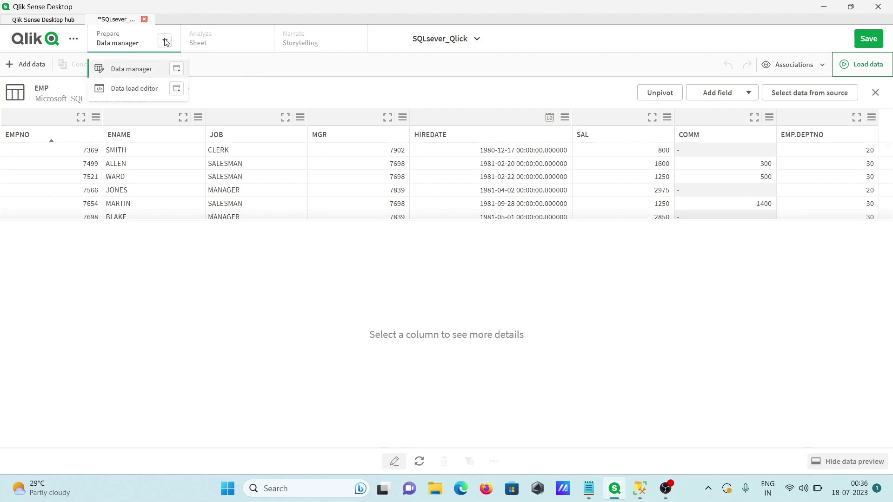
{"action": "left_click", "coordinate": [475, 44]}
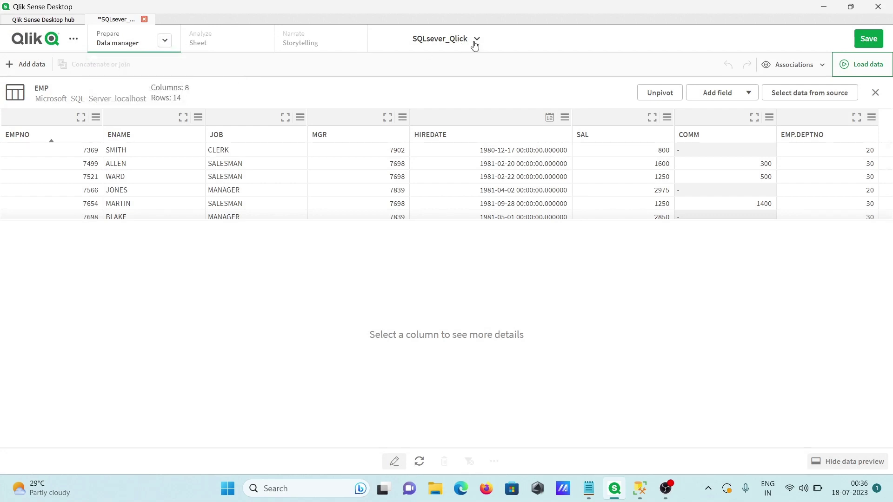
{"action": "left_click", "coordinate": [476, 41]}
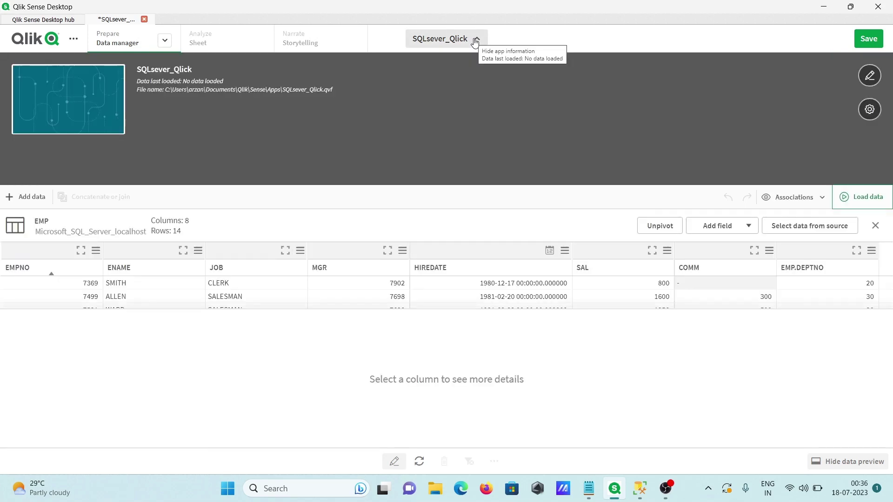